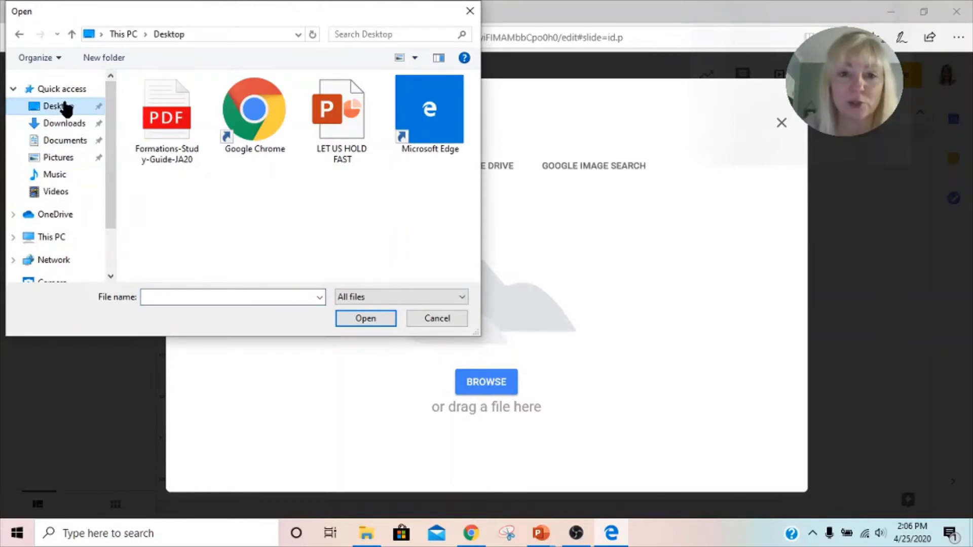
Set the "SS sheet" image from the Pictures folder as the slide background.
left_click(63, 124)
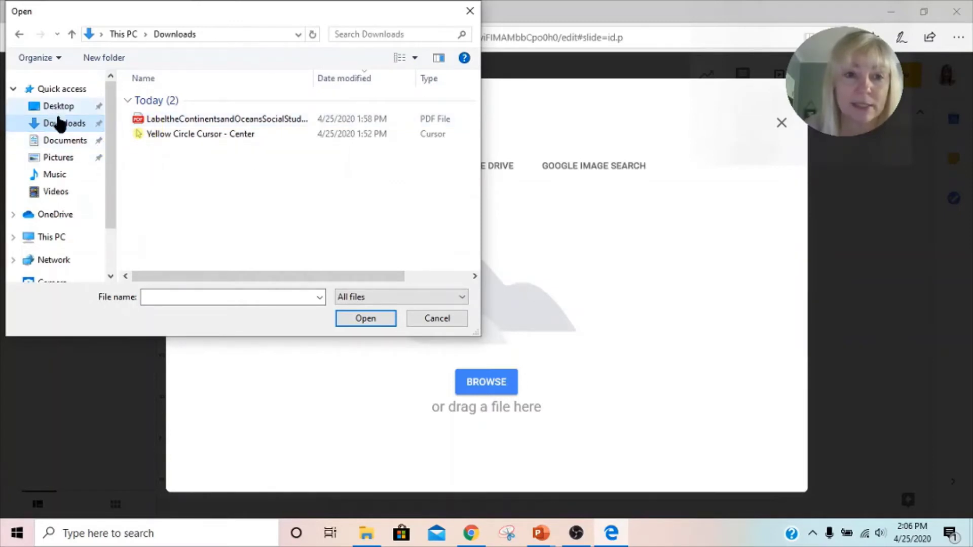
left_click(61, 161)
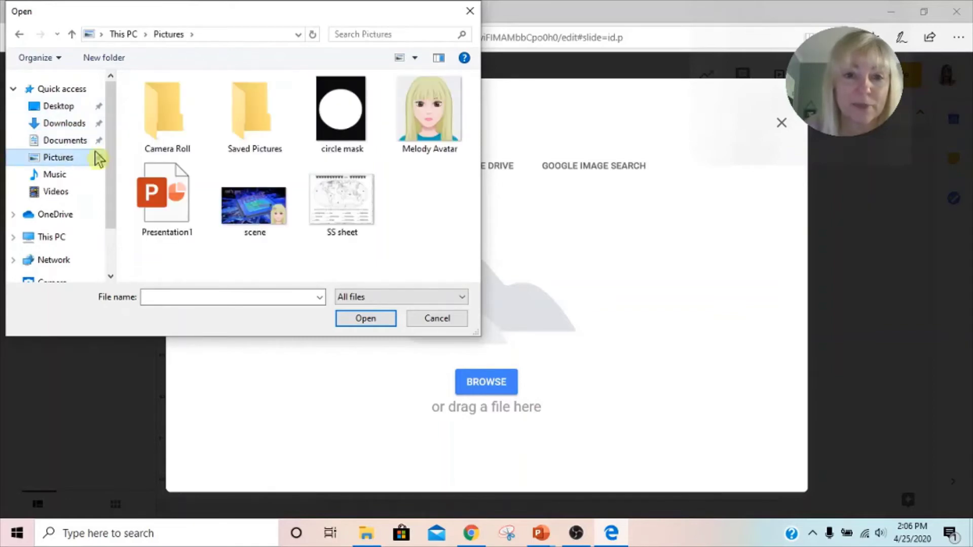
double_click(353, 213)
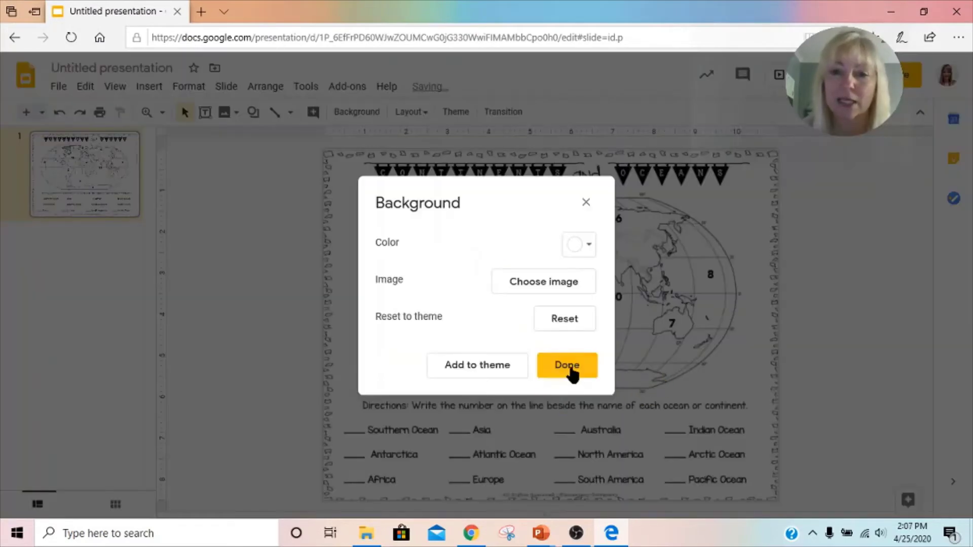
left_click(569, 368)
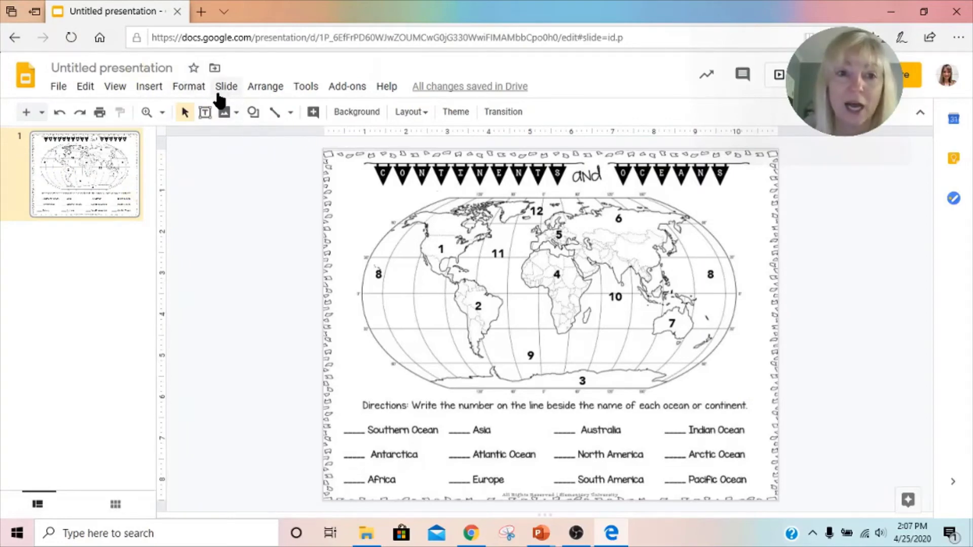
Add a small text box containing "?" over the blank beside Southern Ocean.
left_click(205, 112)
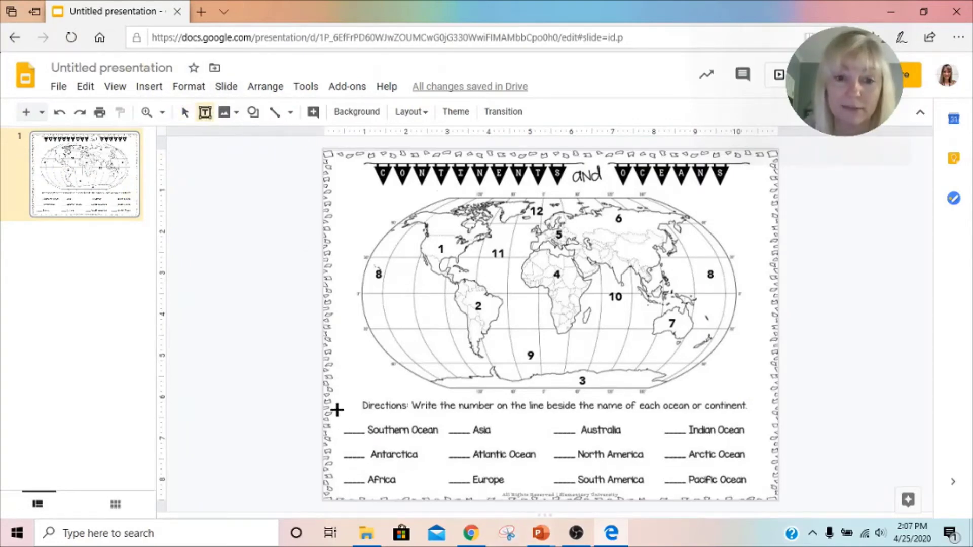
left_click_drag(341, 411, 369, 434)
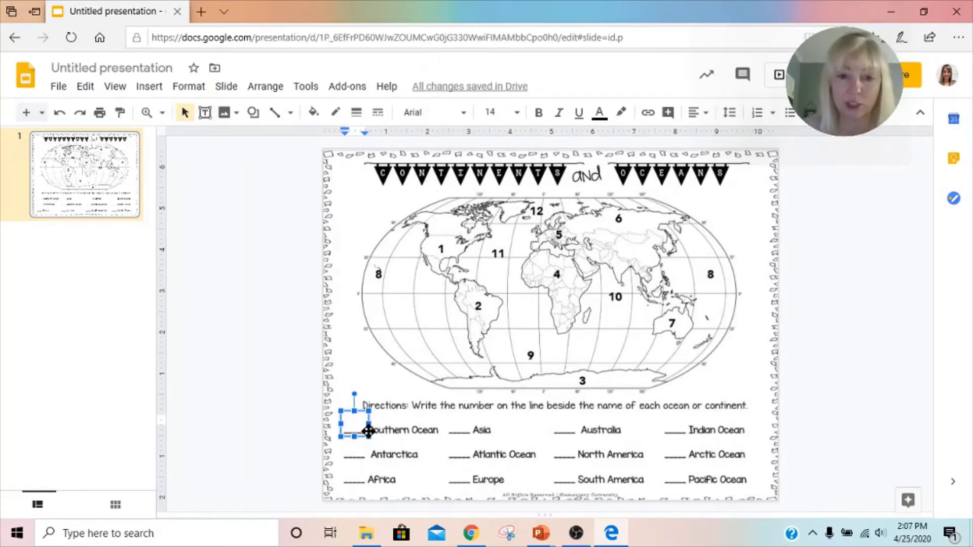
type("7")
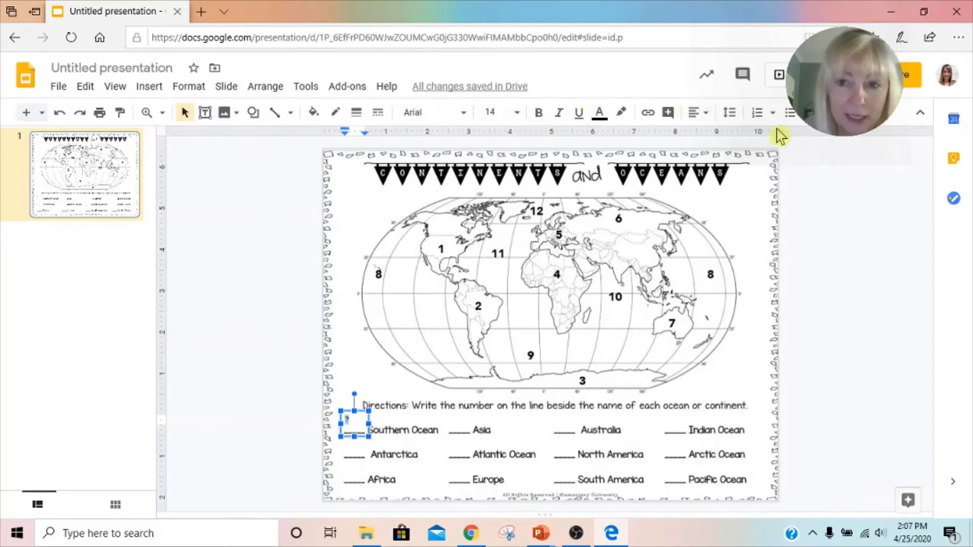
Center the question mark horizontally in its text box and set its font size to 24.
left_click(706, 117)
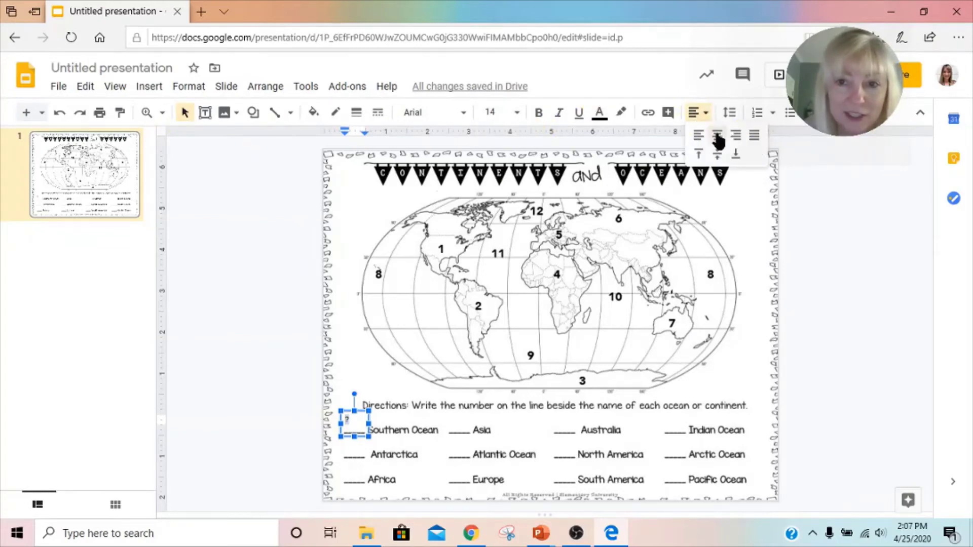
left_click(716, 138)
left_click(518, 114)
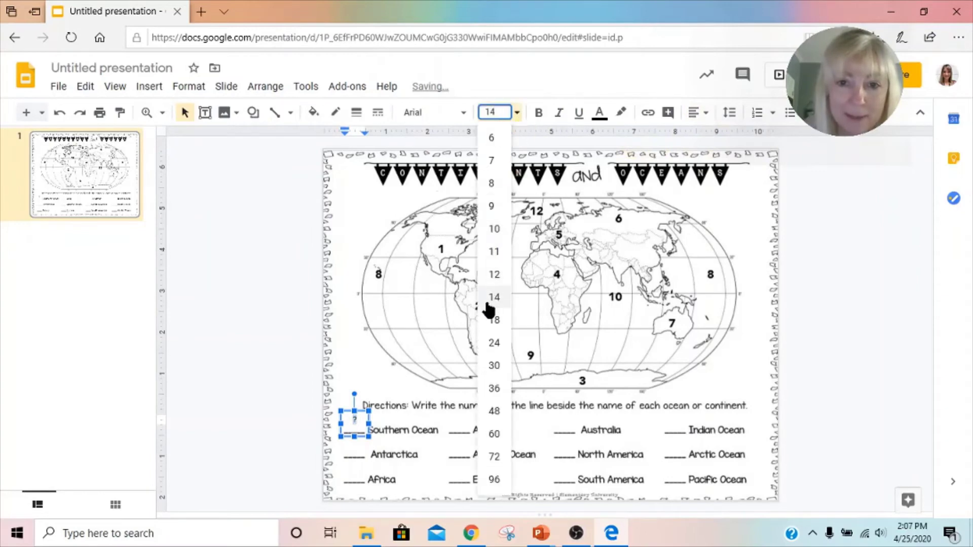
left_click(495, 348)
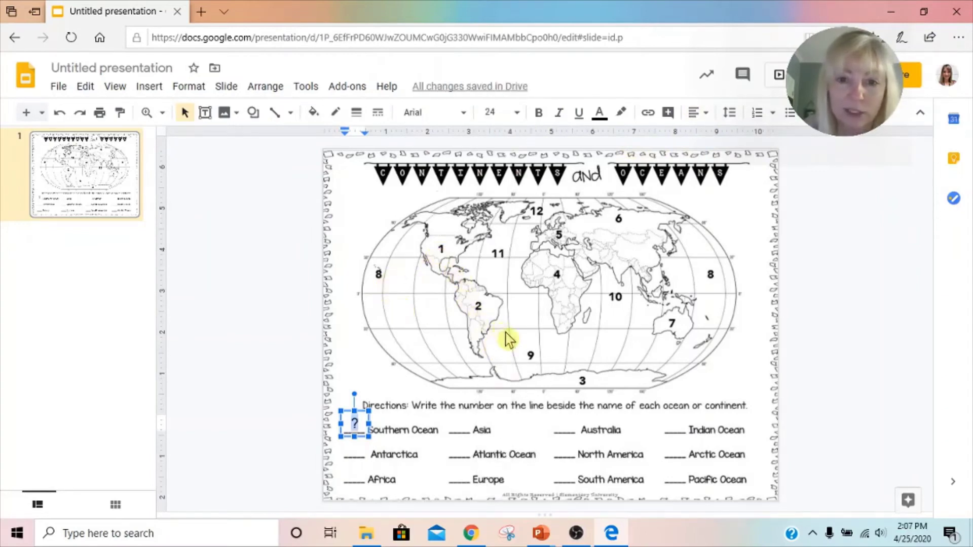
Give the Southern Ocean text box a 3px border and deselect it.
right_click(362, 411)
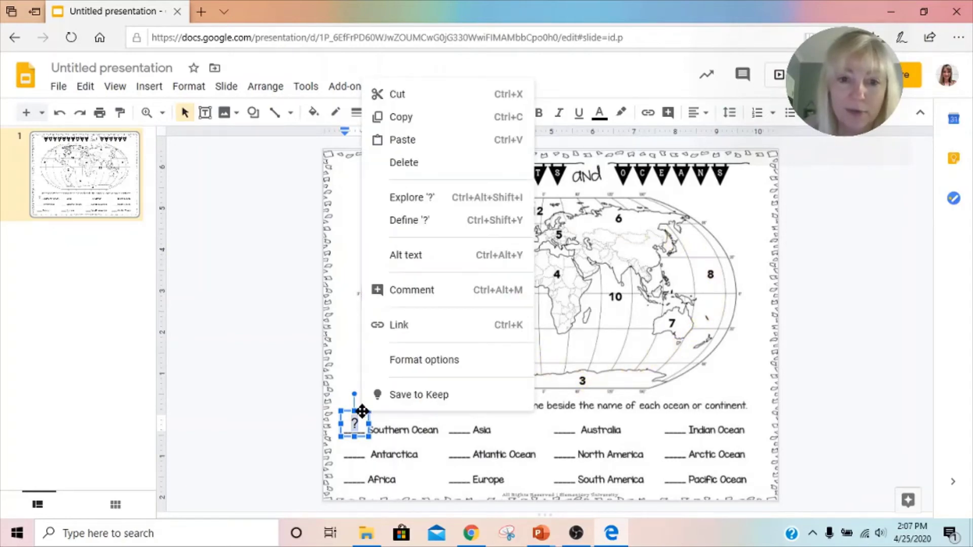
left_click(442, 362)
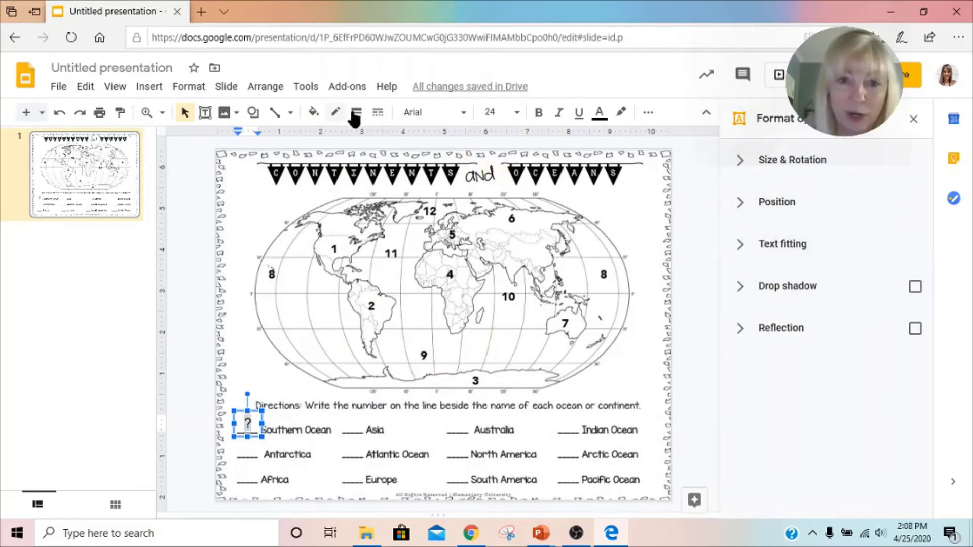
left_click(356, 113)
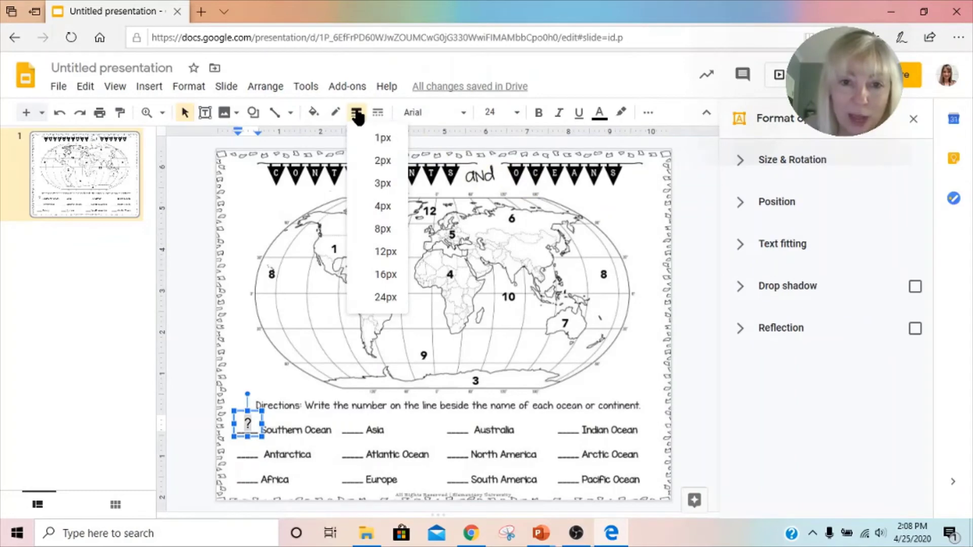
left_click(383, 185)
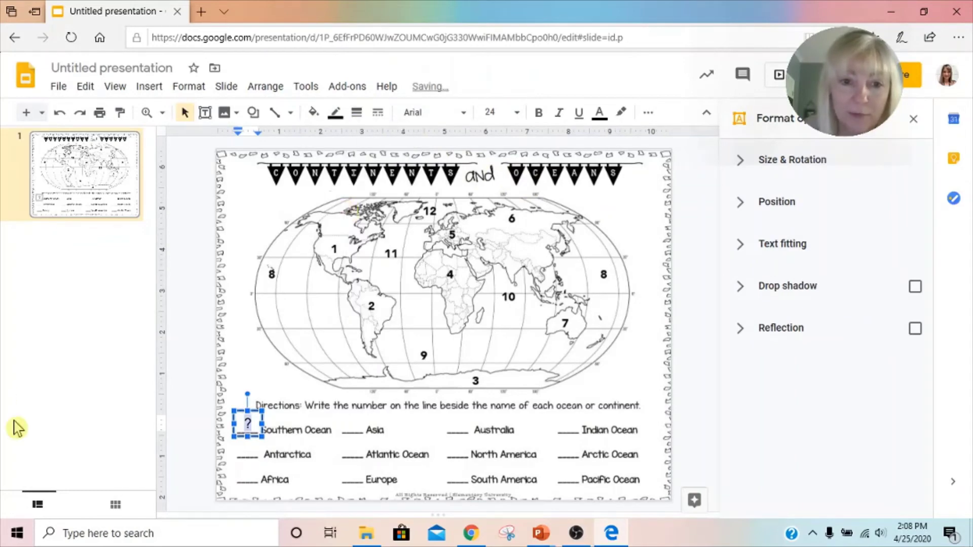
left_click(197, 384)
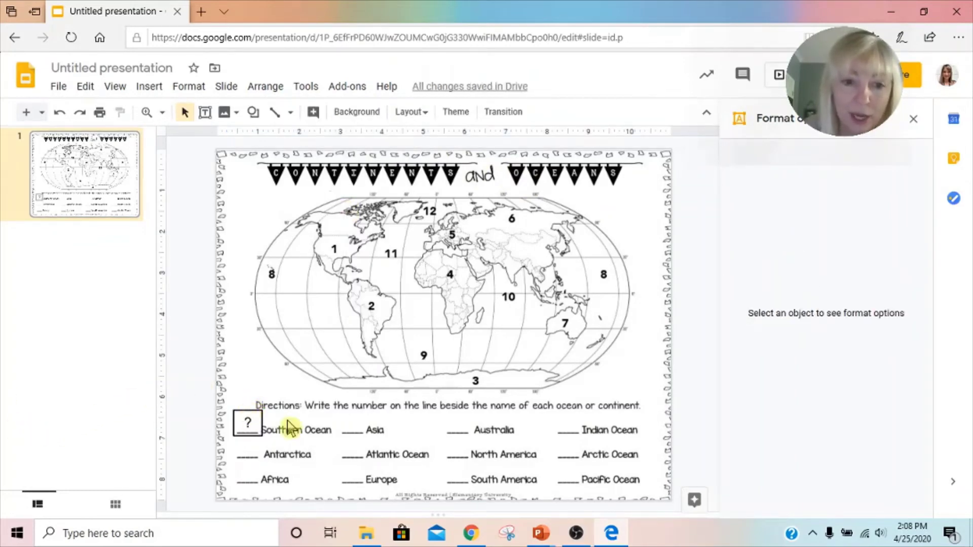
left_click(257, 431)
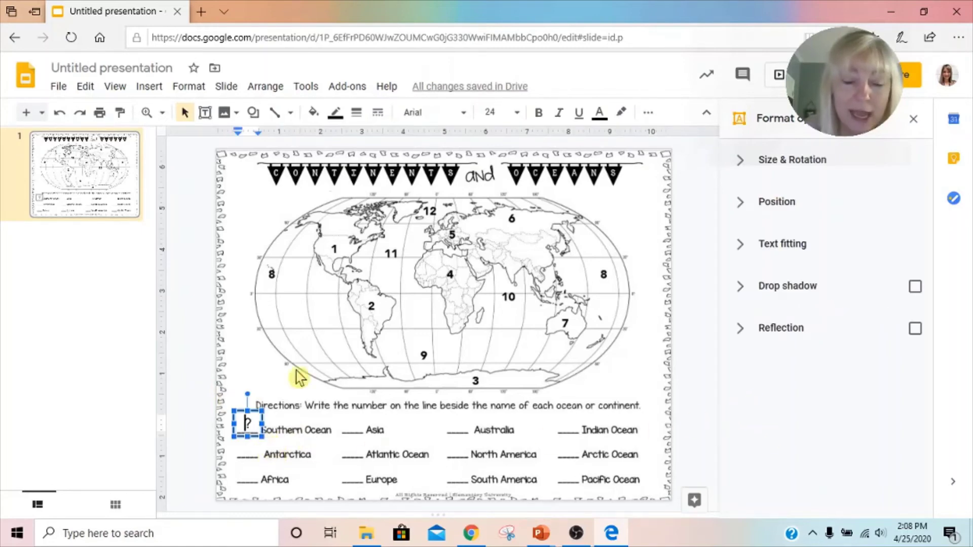
left_click(246, 358)
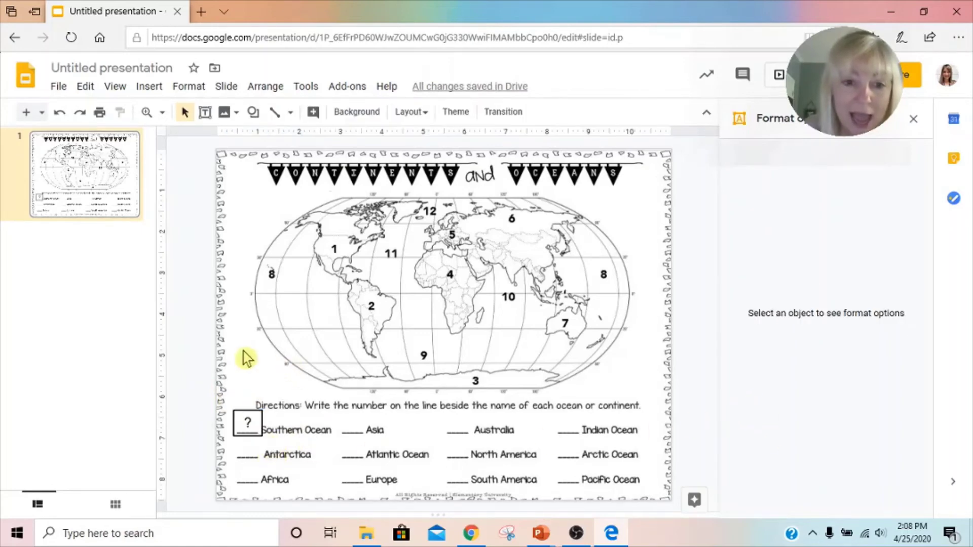
Copy the bordered question-mark box and place duplicates over the Asia, Australia and Indian Ocean blanks.
left_click(263, 420)
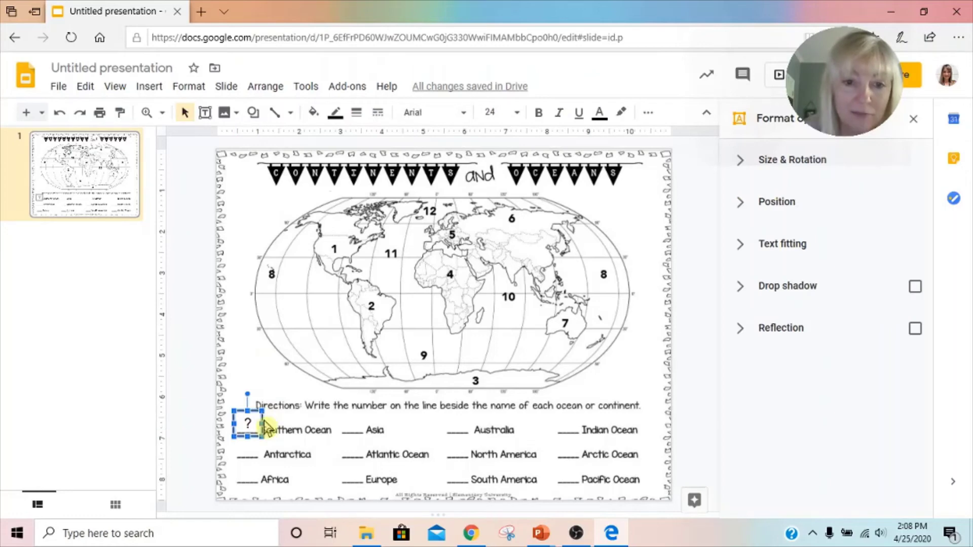
right_click(262, 425)
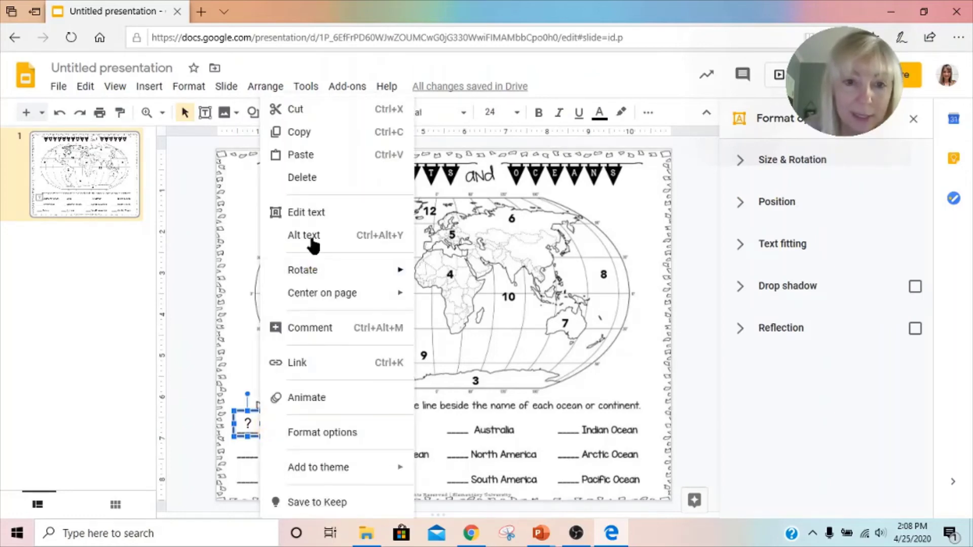
left_click(315, 135)
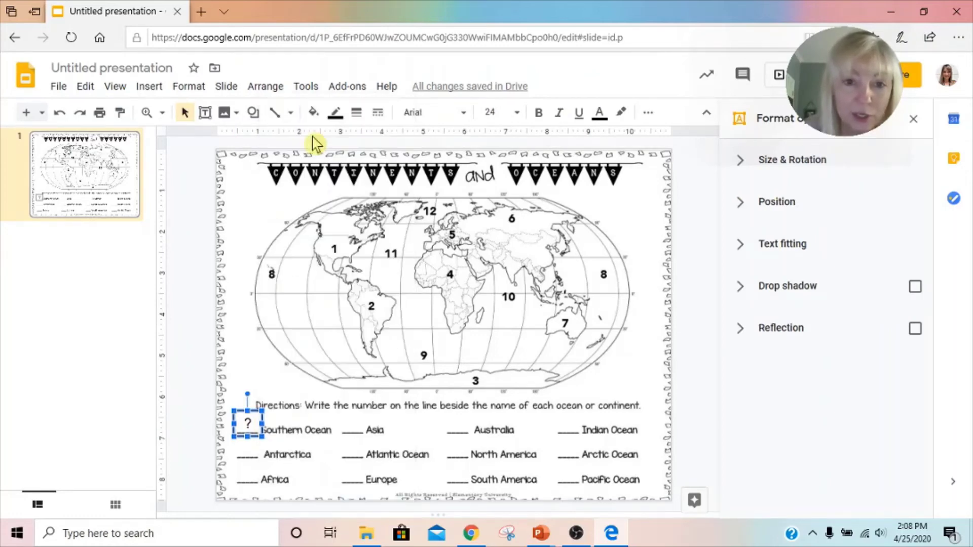
key("ctrl+v")
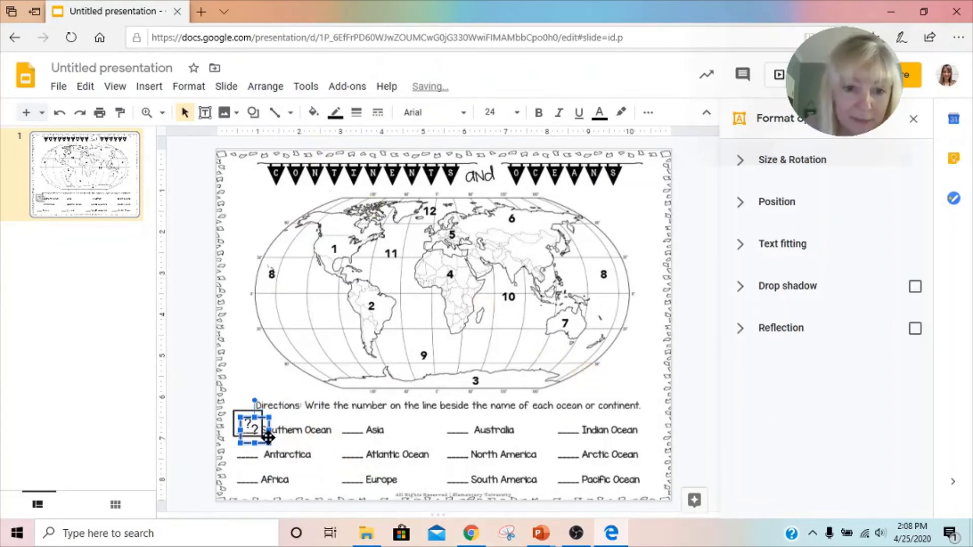
left_click_drag(265, 435, 365, 429)
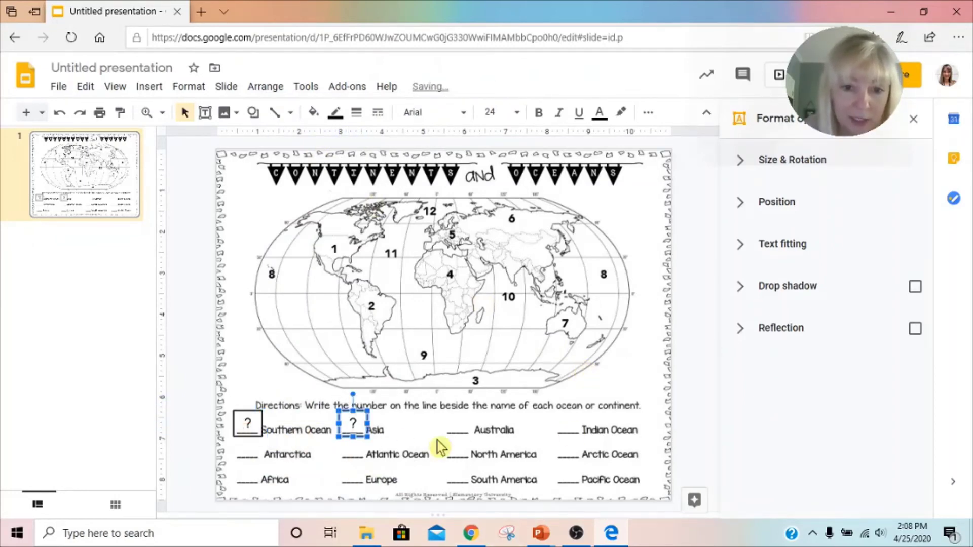
key("ctrl+v")
left_click_drag(274, 444, 472, 428)
key("ctrl+v")
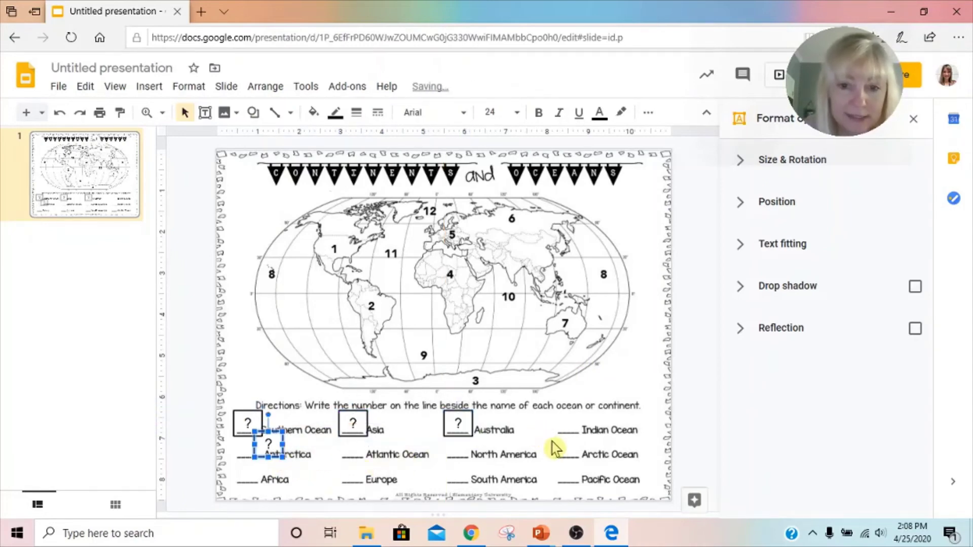
left_click_drag(282, 451, 583, 426)
left_click(631, 464)
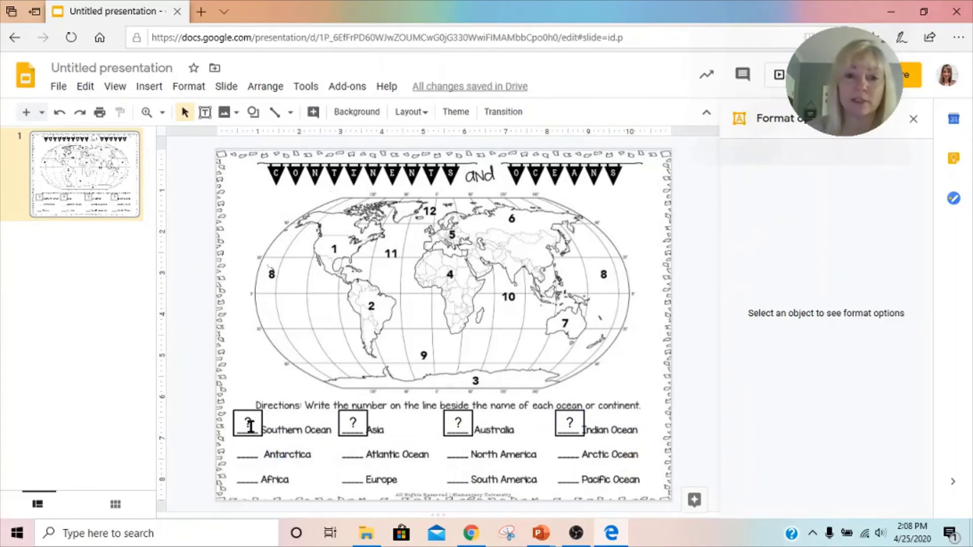
Replace the question mark in the Southern Ocean box with the answer 9.
left_click(252, 426)
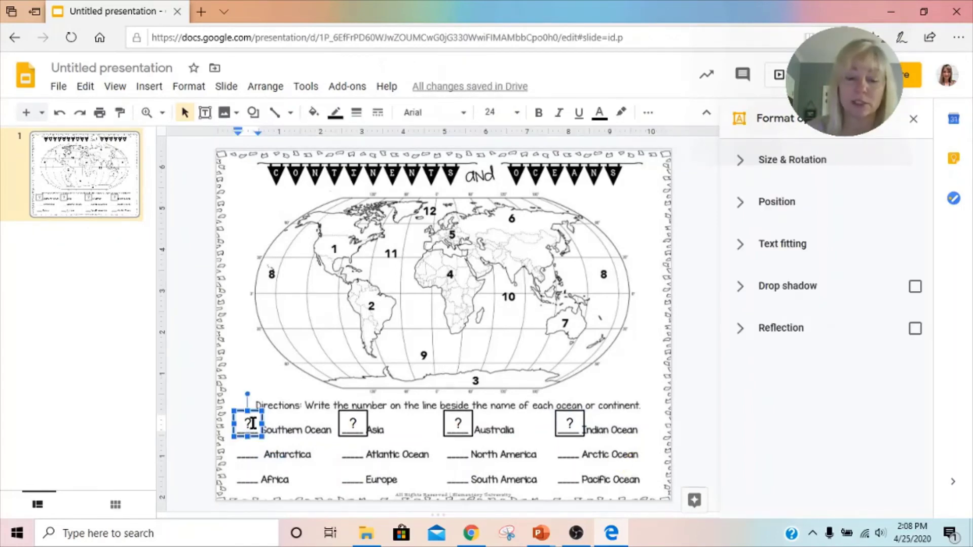
key("BackSpace")
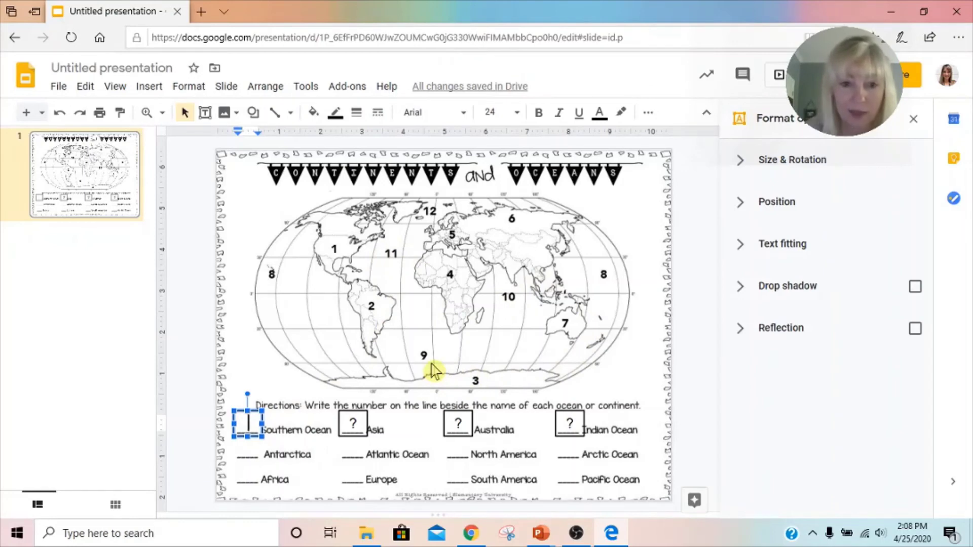
type("9")
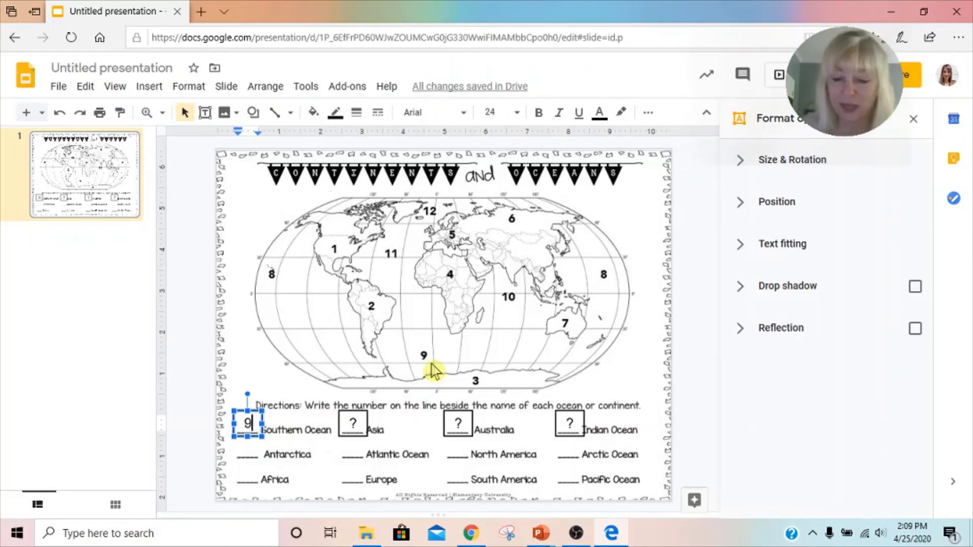
Replace the 9 in the Southern Ocean box with a single "?" and nudge the box slightly up.
key("BackSpace")
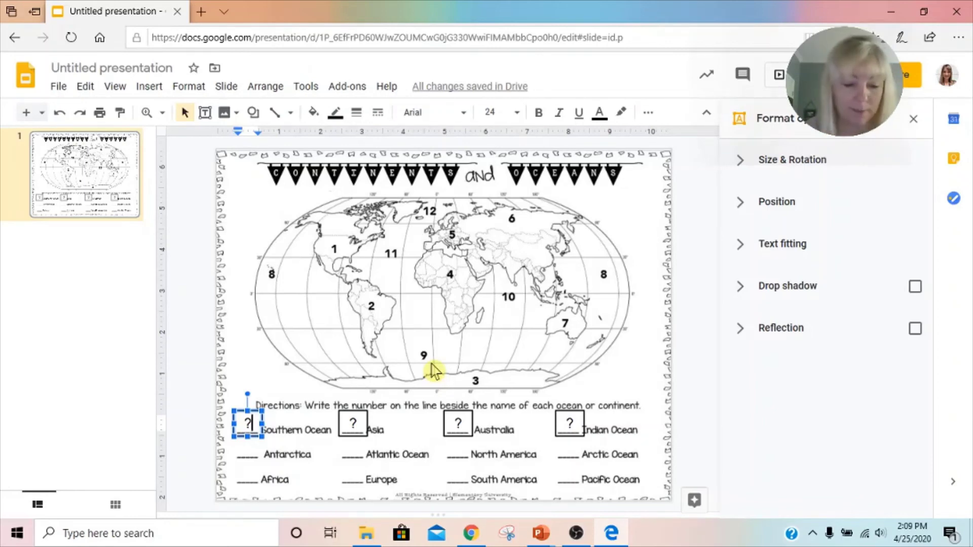
type("?")
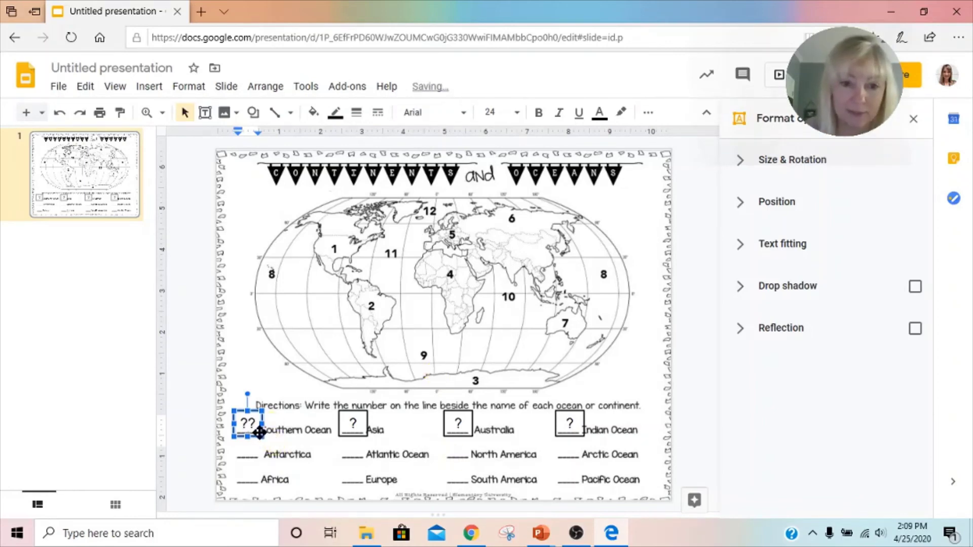
left_click_drag(266, 468, 254, 408)
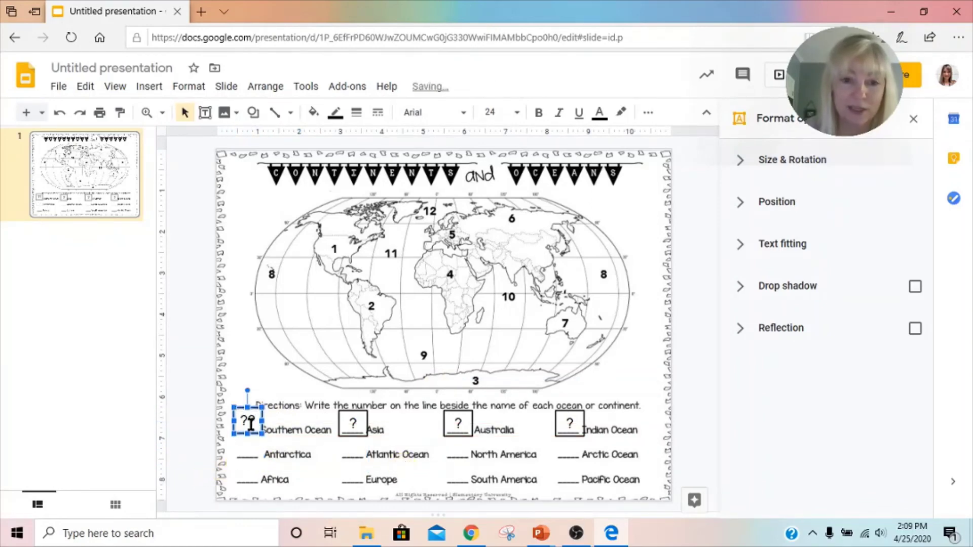
left_click(250, 424)
double_click(251, 422)
type("?")
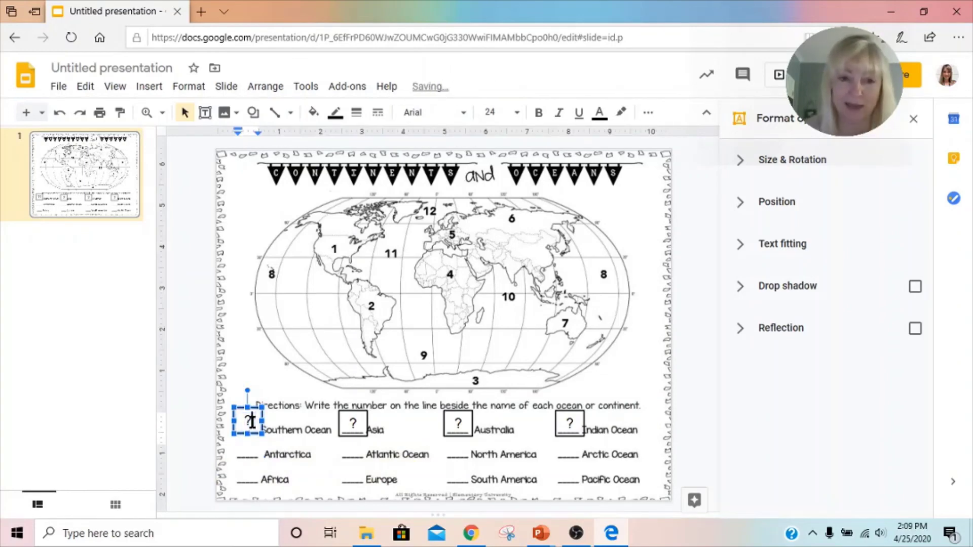
Make a copy of the entire presentation in My Drive, named "SS Labeling the World Worksheet".
left_click(55, 90)
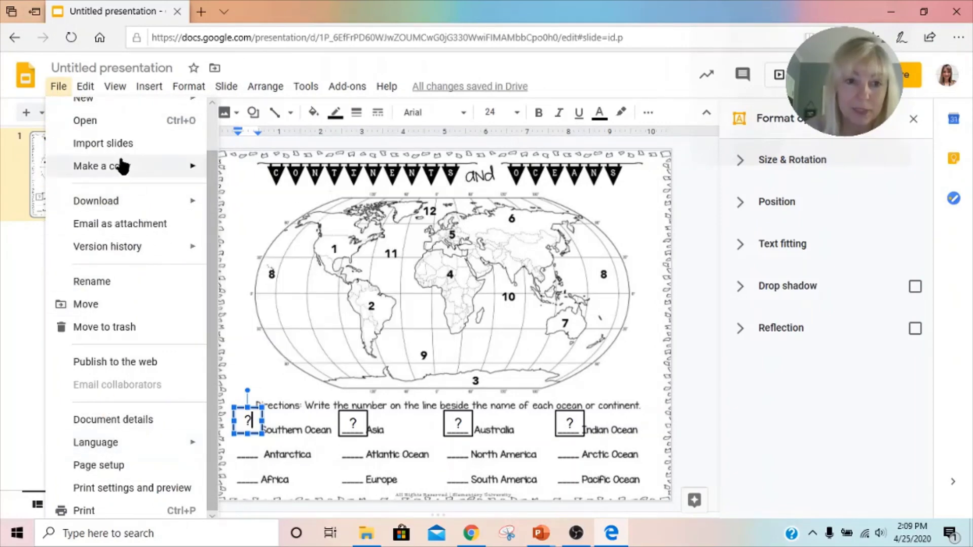
mouse_move(121, 172)
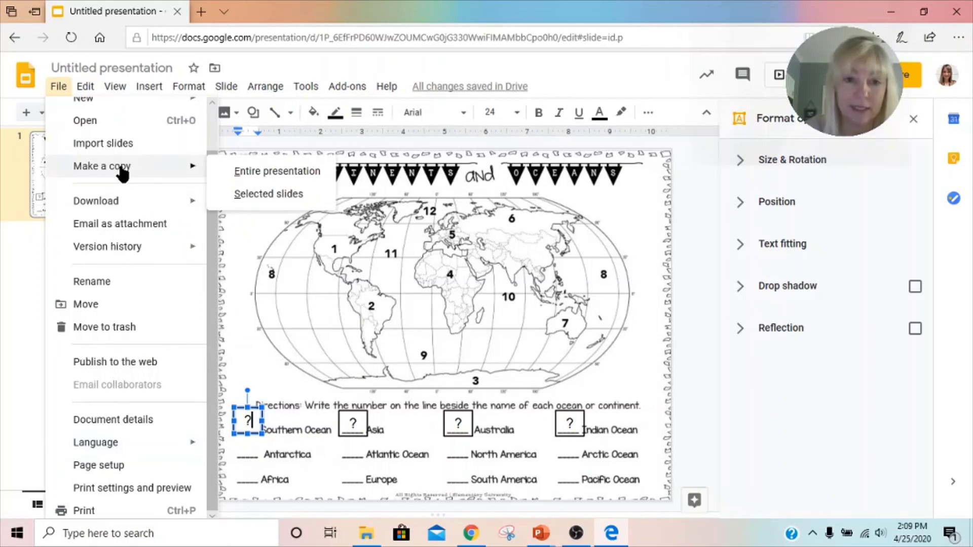
left_click(256, 172)
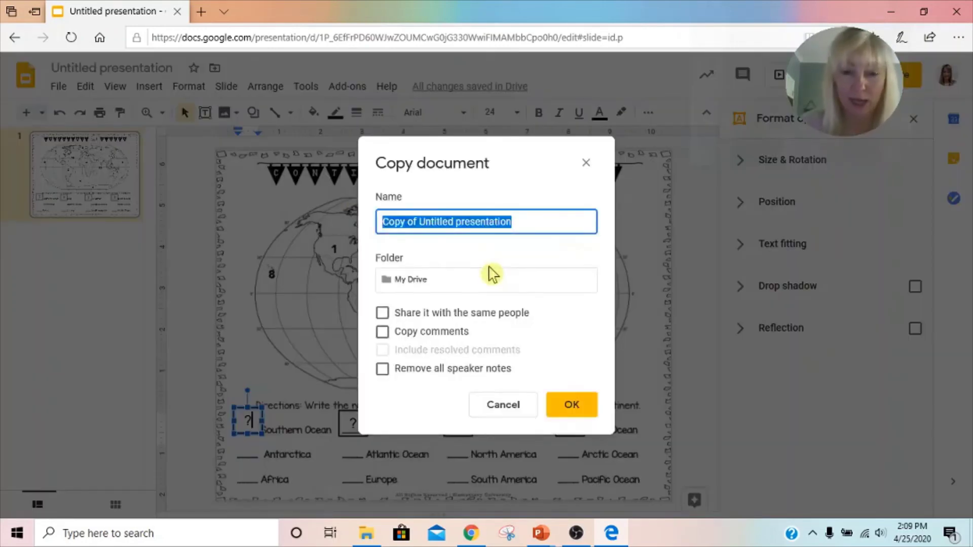
type("SS")
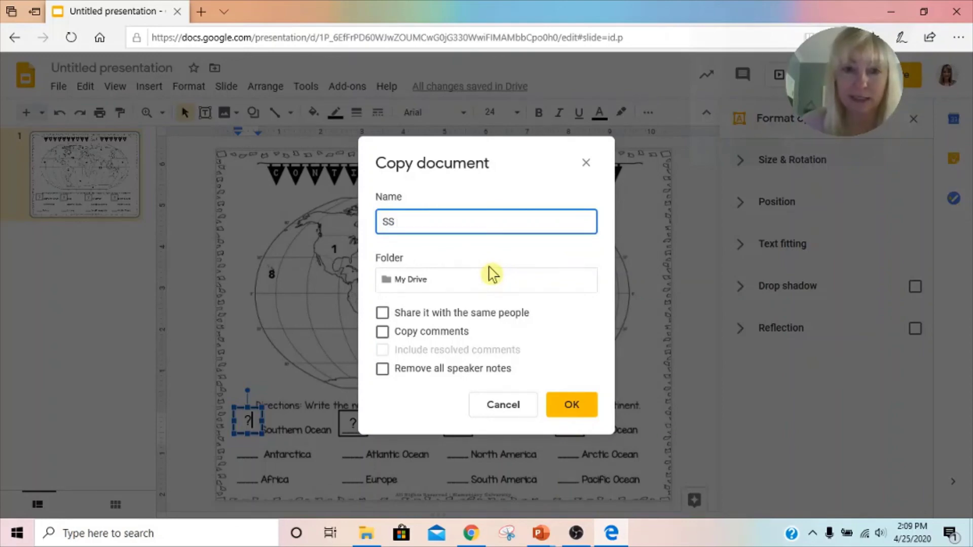
type(" Labeling")
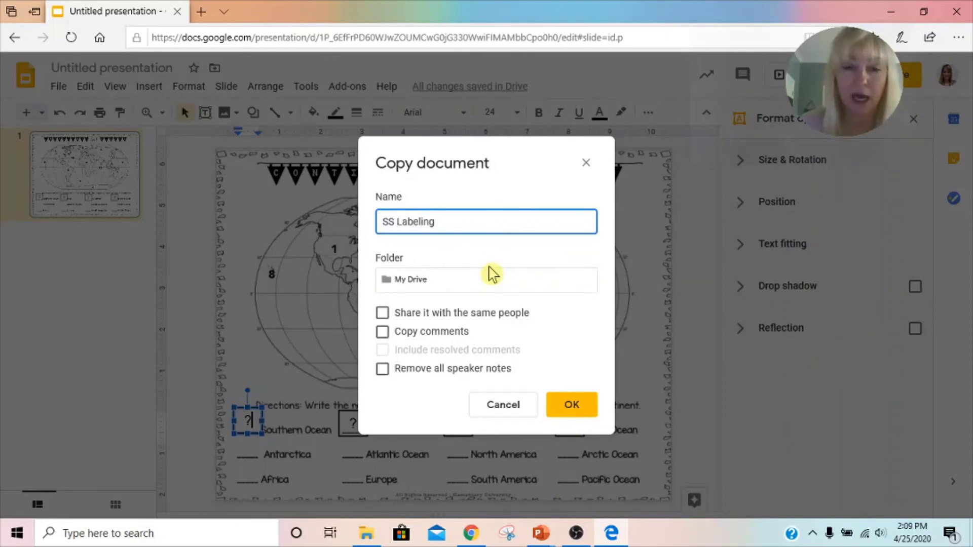
type(" the Con")
key("BackSpace")
key("BackSpace")
key("BackSpace")
key("BackSpace")
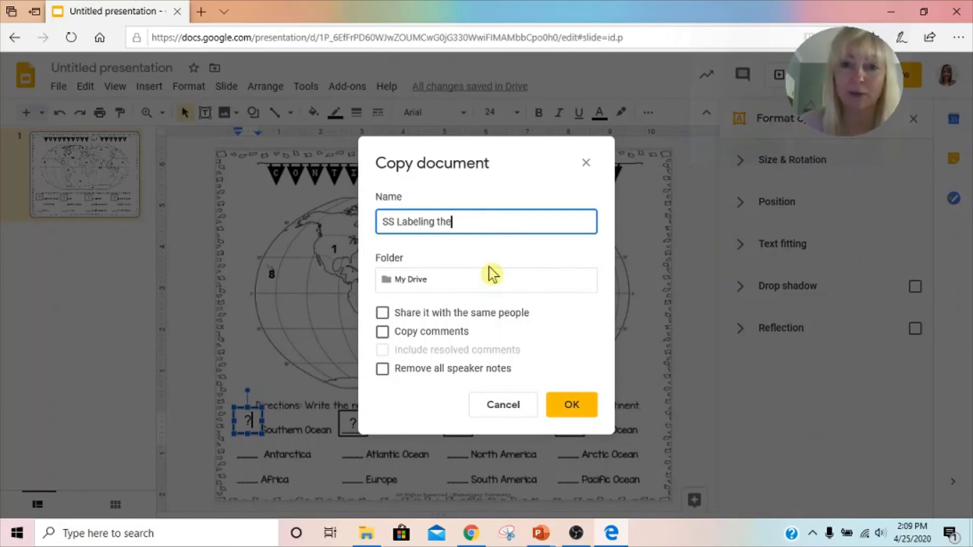
type("World W")
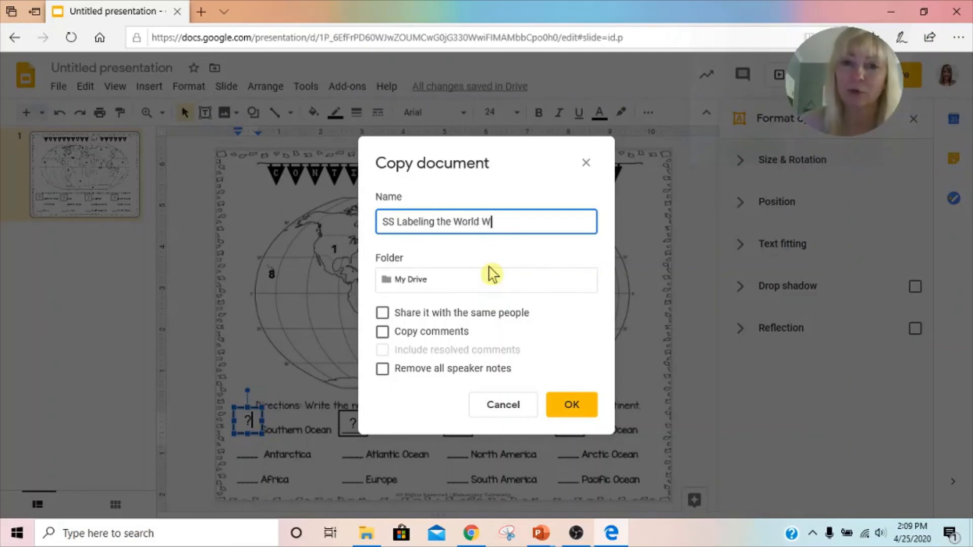
type("orksheet")
key("BackSpace")
key("BackSpace")
key("BackSpace")
type("ee")
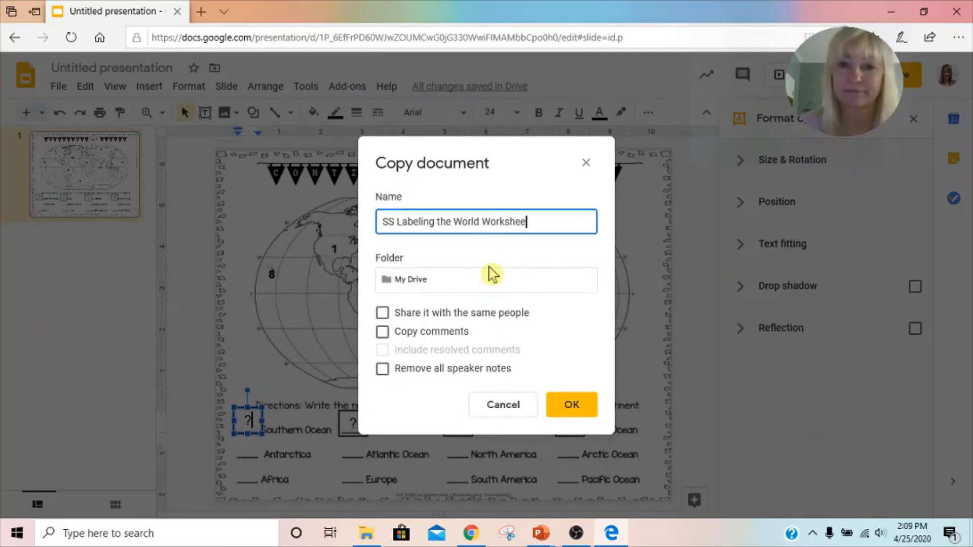
type("t")
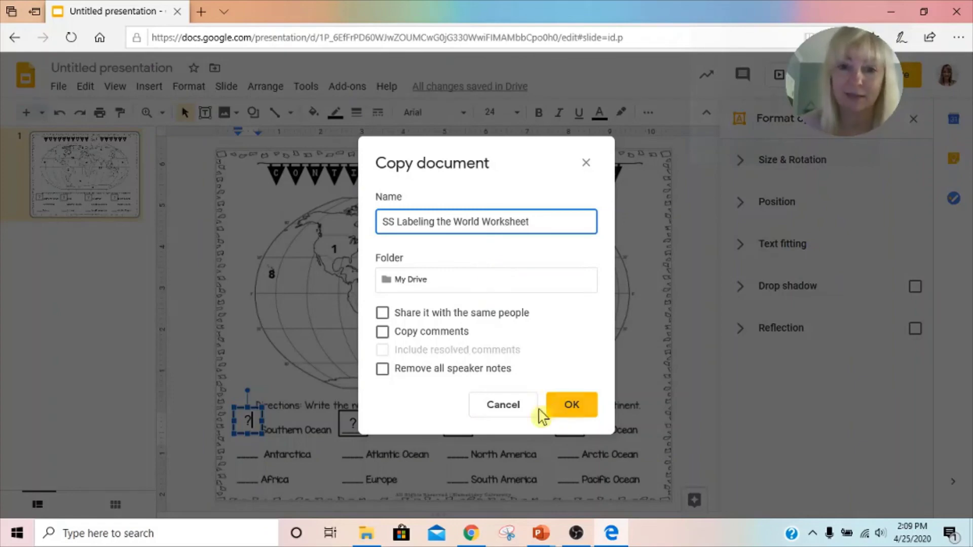
left_click(579, 406)
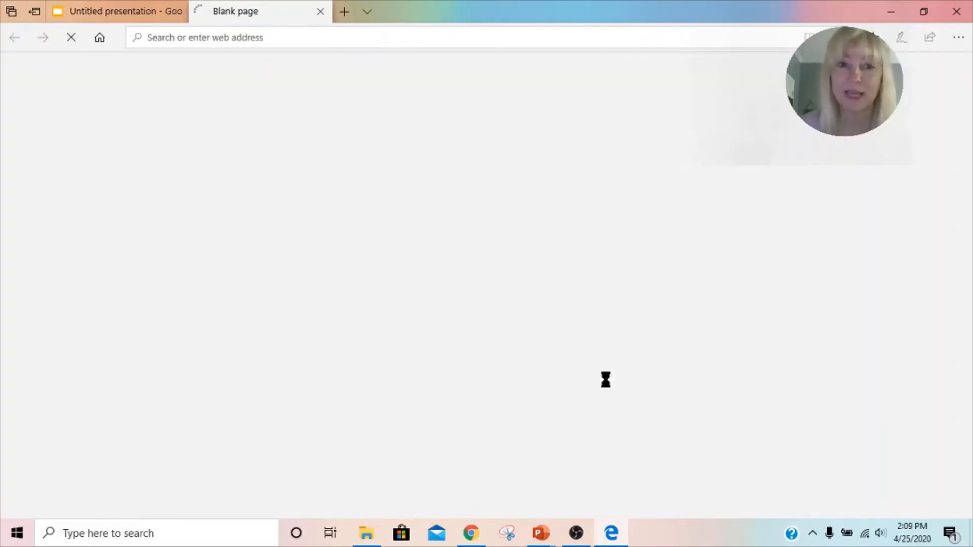